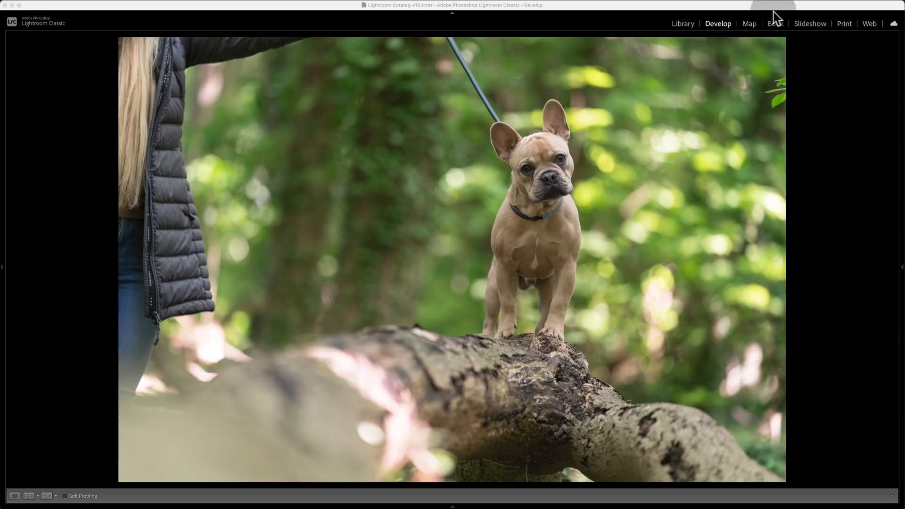
Examine the noise in the blurred background beside the dog's head at close zoom, and return to the full photo.
left_click(502, 141)
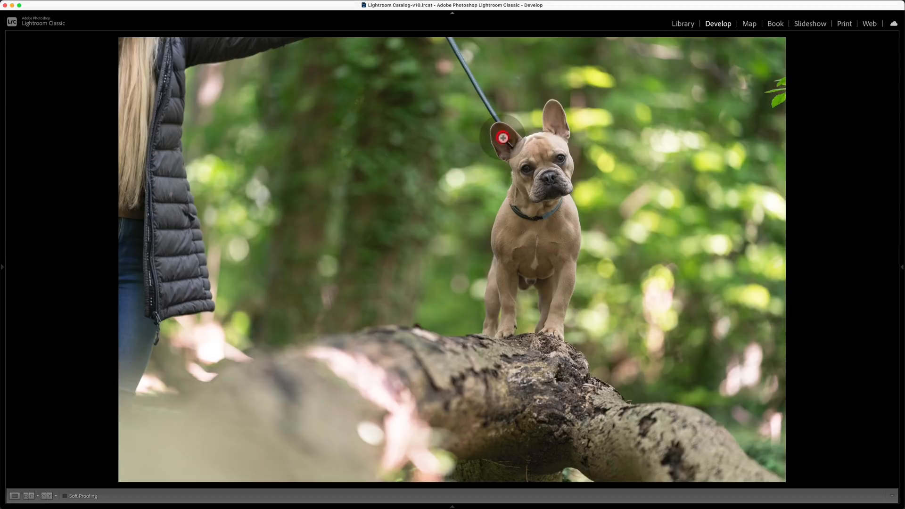
left_click(442, 128)
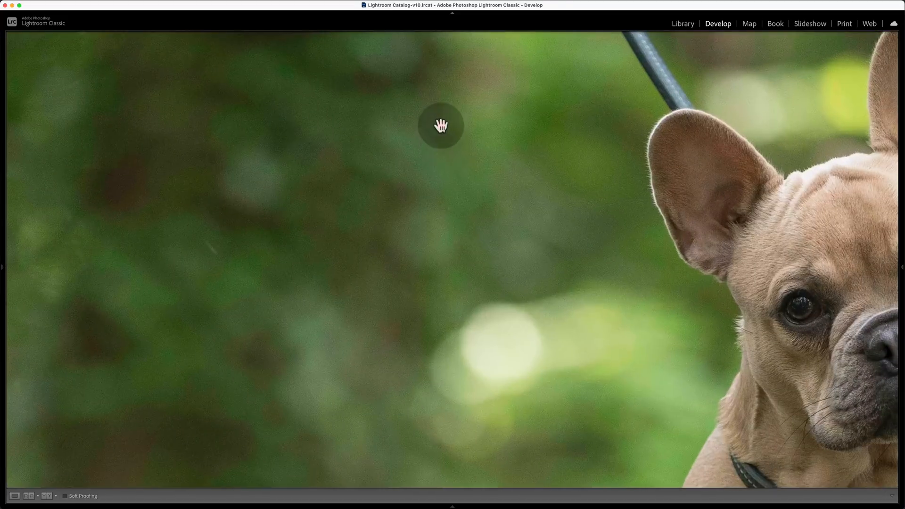
left_click_drag(386, 115, 442, 313)
left_click_drag(654, 322, 749, 323)
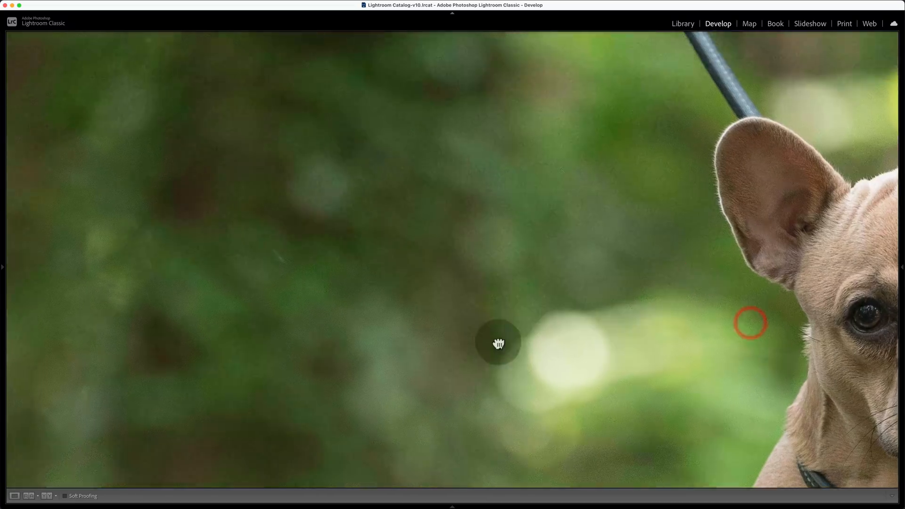
left_click_drag(494, 346, 618, 361)
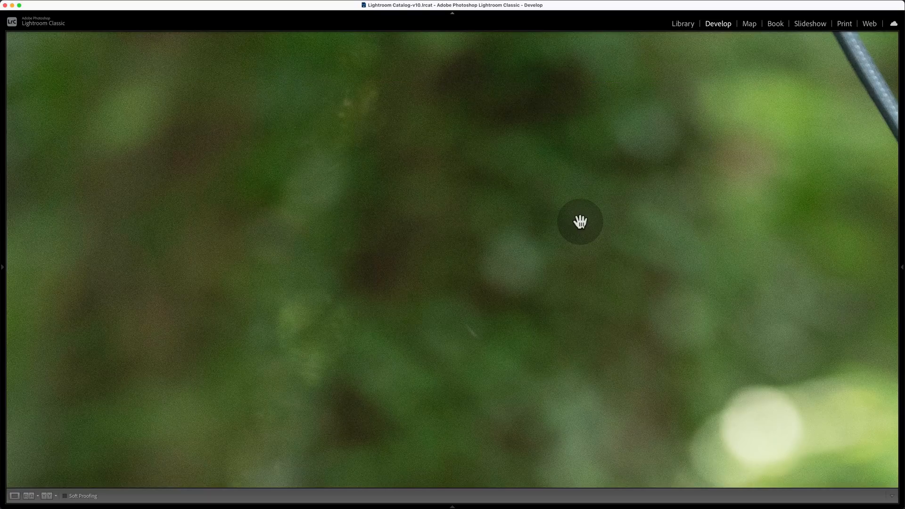
left_click(579, 221)
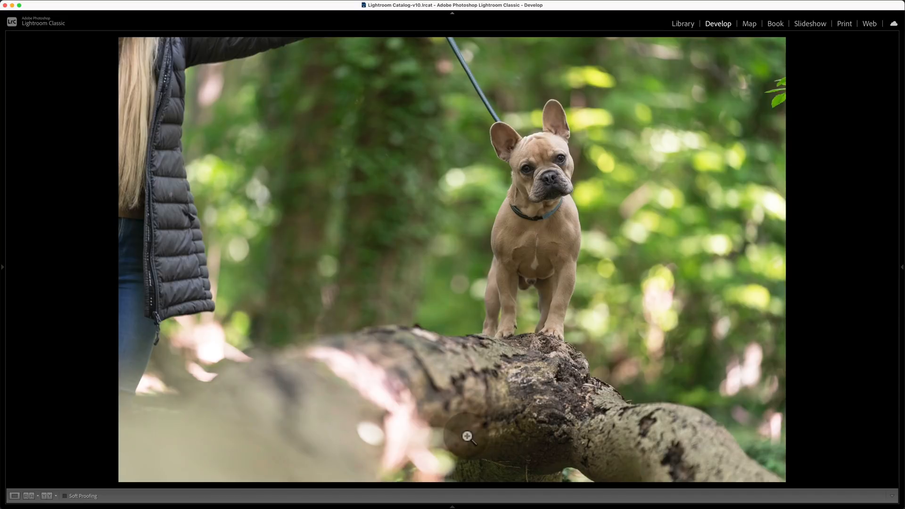
Send the dog photo from the filmstrip to Topaz DeNoise AI for editing.
mouse_move(485, 507)
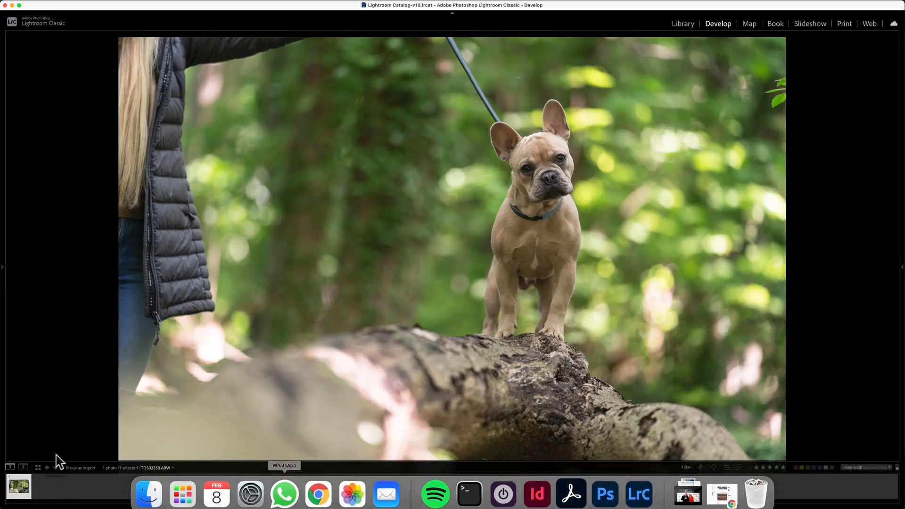
right_click(18, 488)
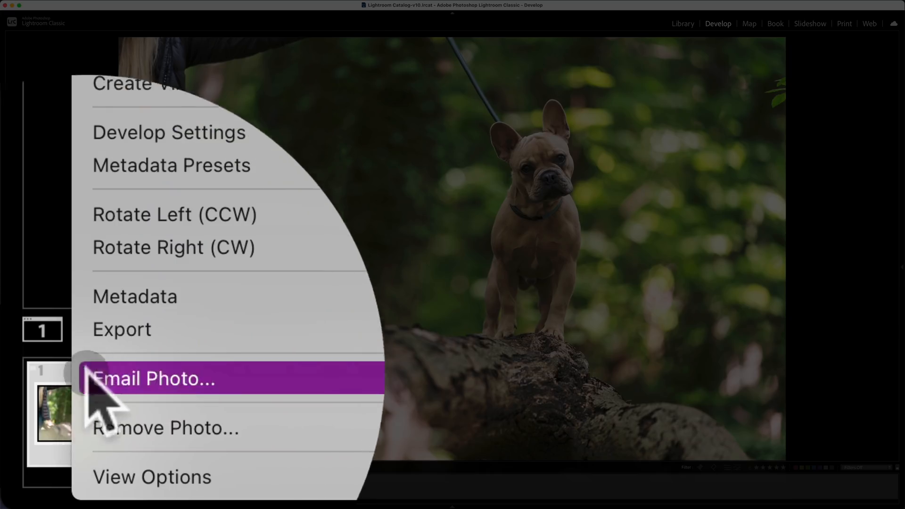
mouse_move(57, 323)
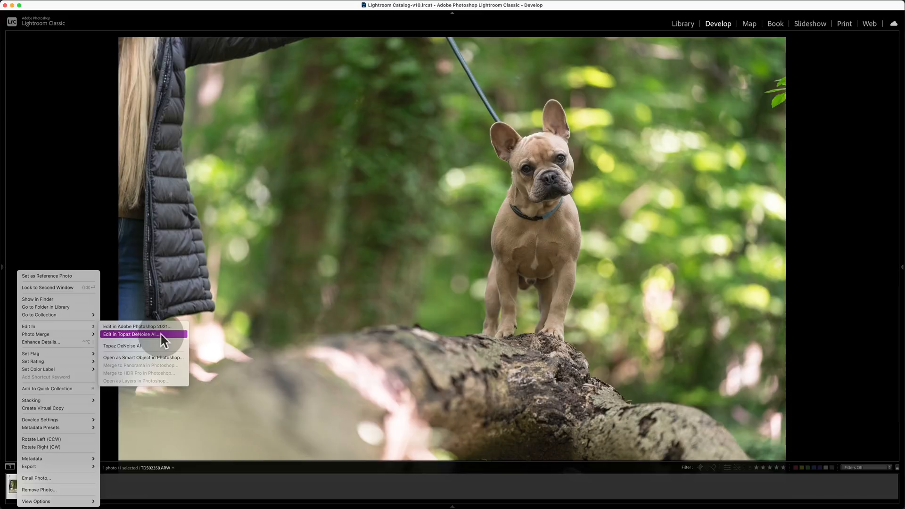
left_click(160, 334)
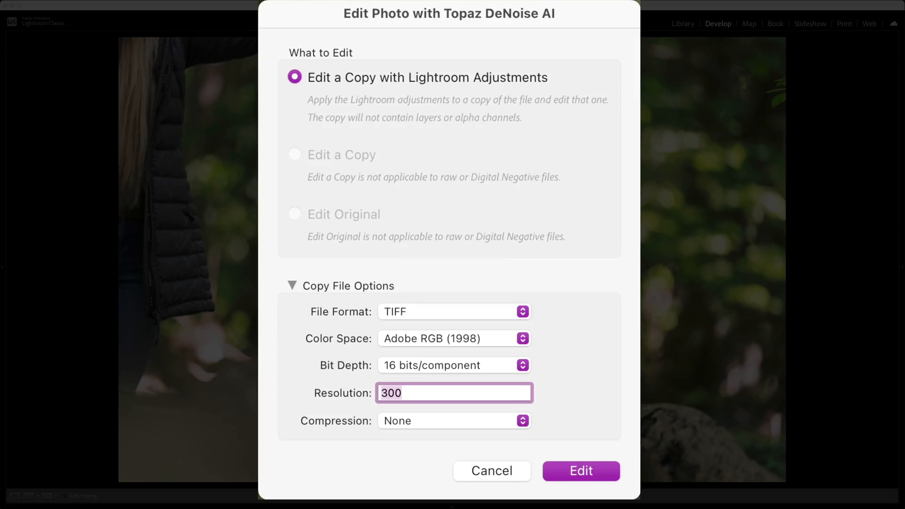
Edit a TIFF copy with Adobe RGB (1998), 16 bits/component, resolution 300 and no compression.
left_click(466, 312)
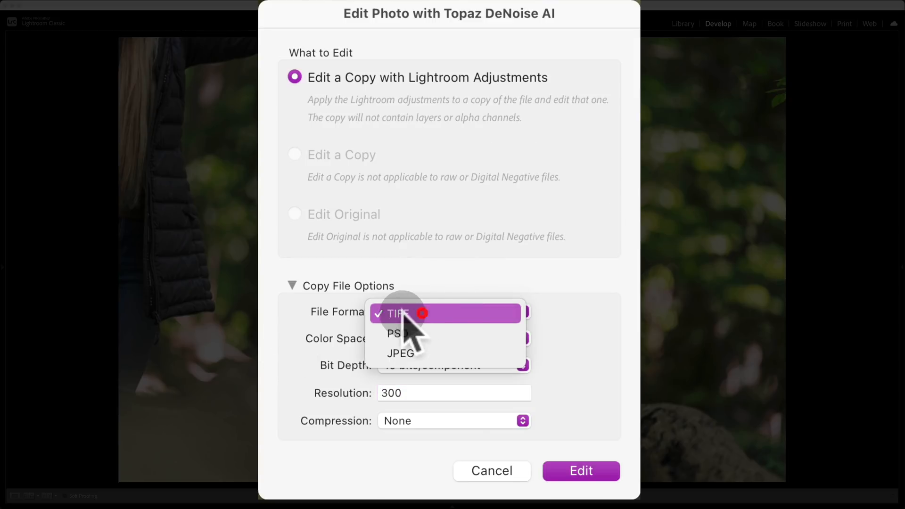
left_click(448, 314)
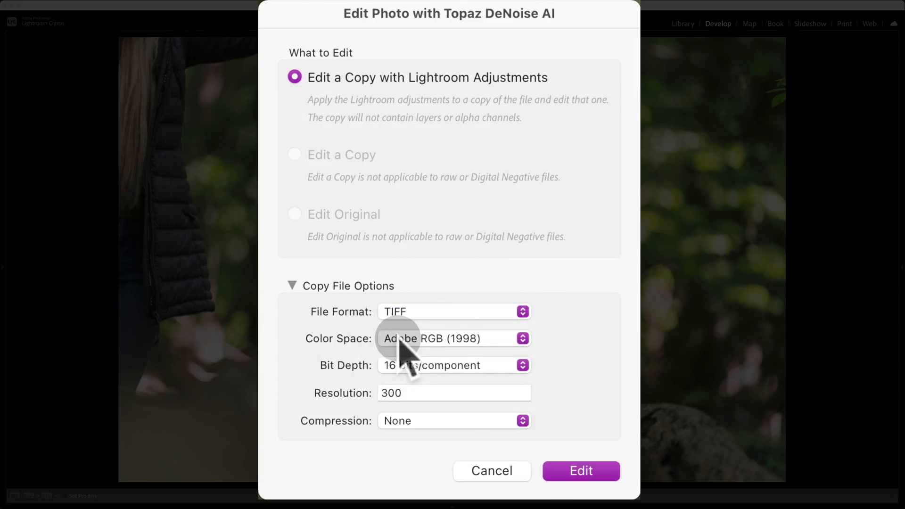
left_click(398, 339)
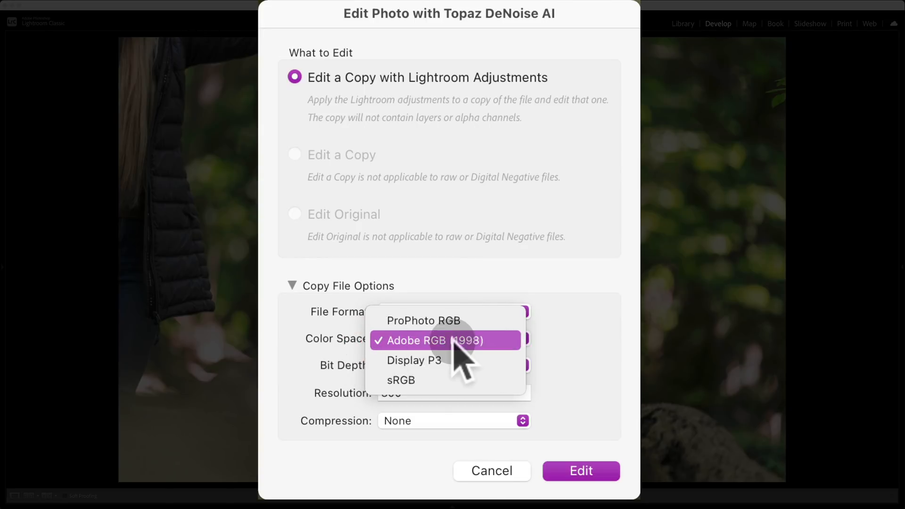
left_click(493, 338)
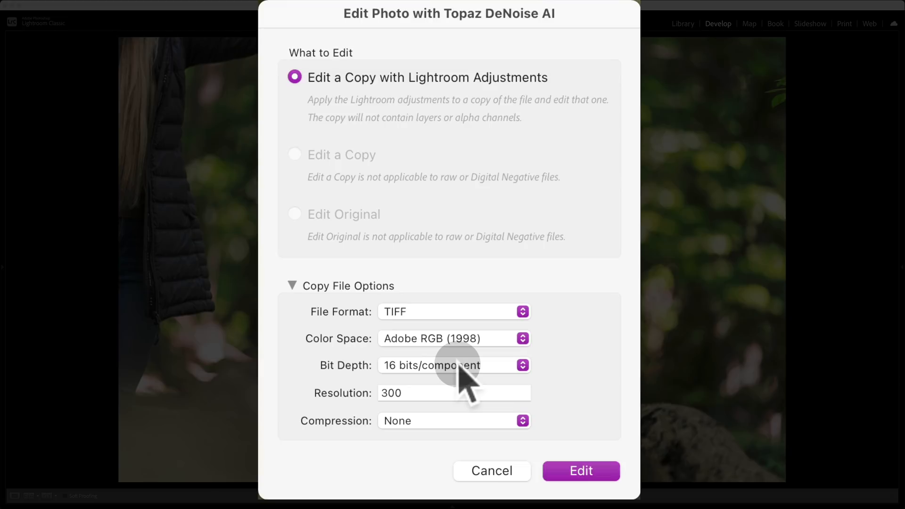
left_click(460, 366)
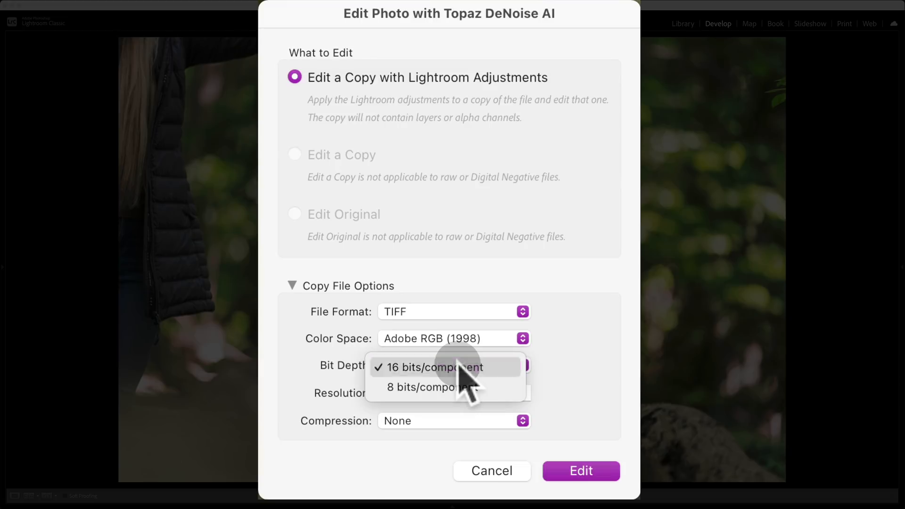
left_click(548, 365)
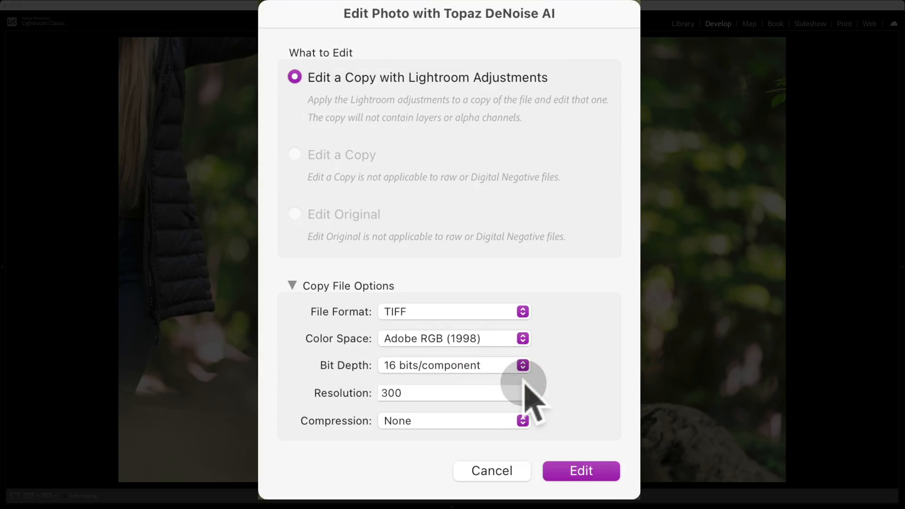
left_click(446, 394)
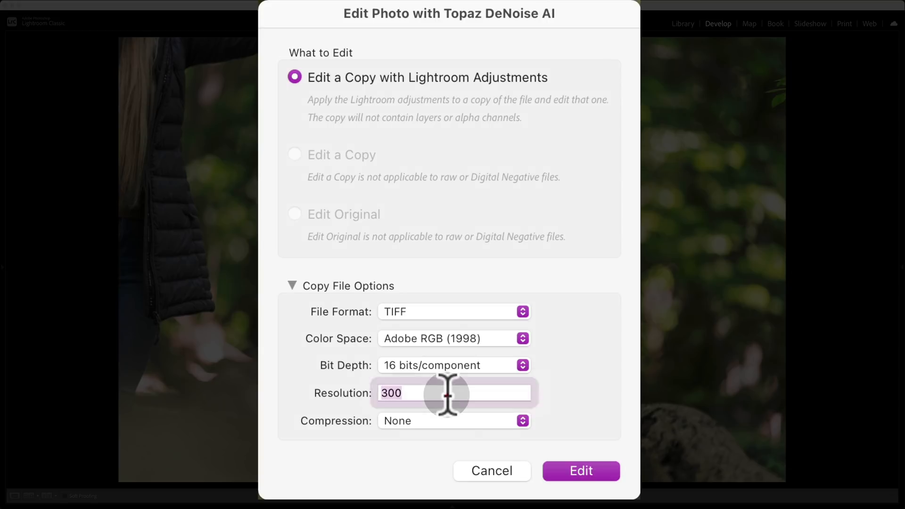
left_click(436, 421)
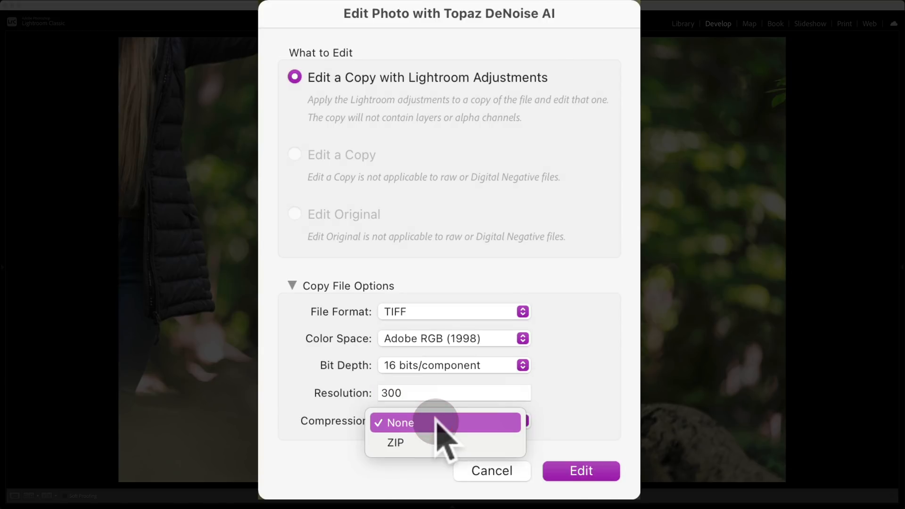
left_click(438, 422)
left_click(580, 470)
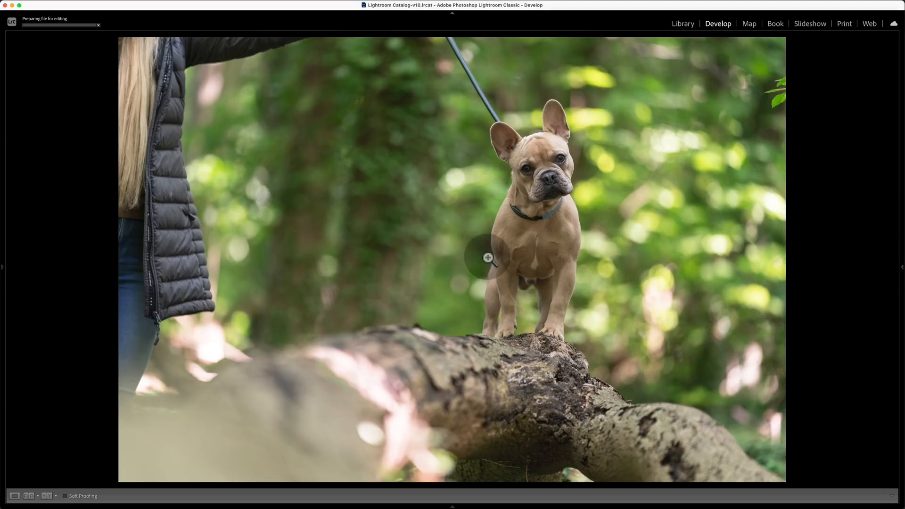
Widen the DeNoise AI window to fill the screen and preview the Auto settings on the dog's face.
mouse_move(55, 490)
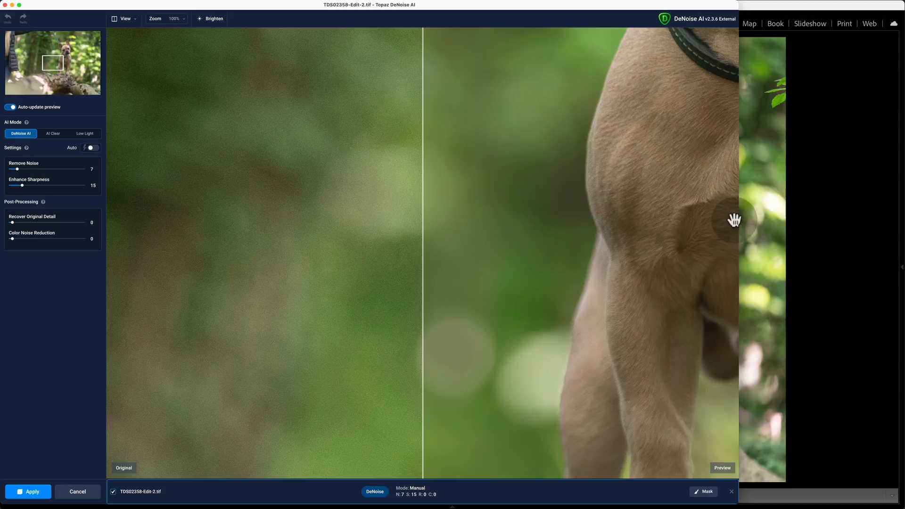
left_click_drag(739, 216, 898, 226)
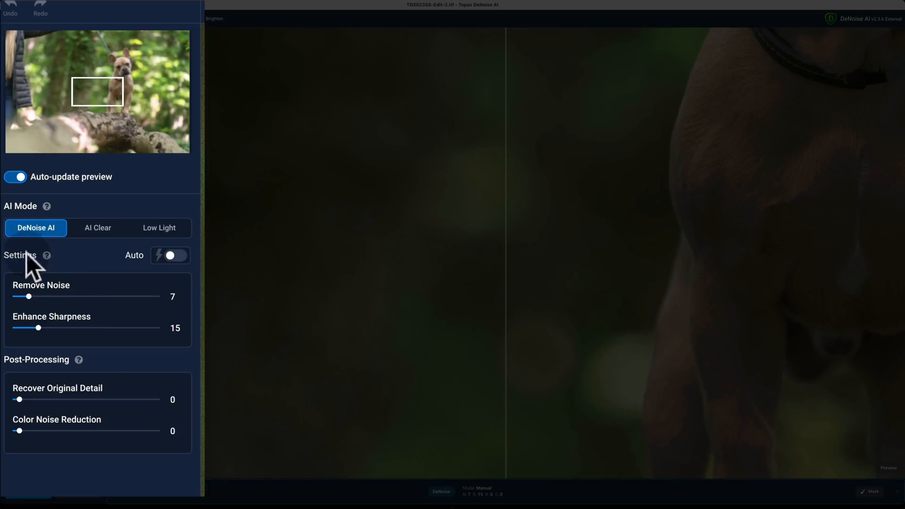
left_click(177, 257)
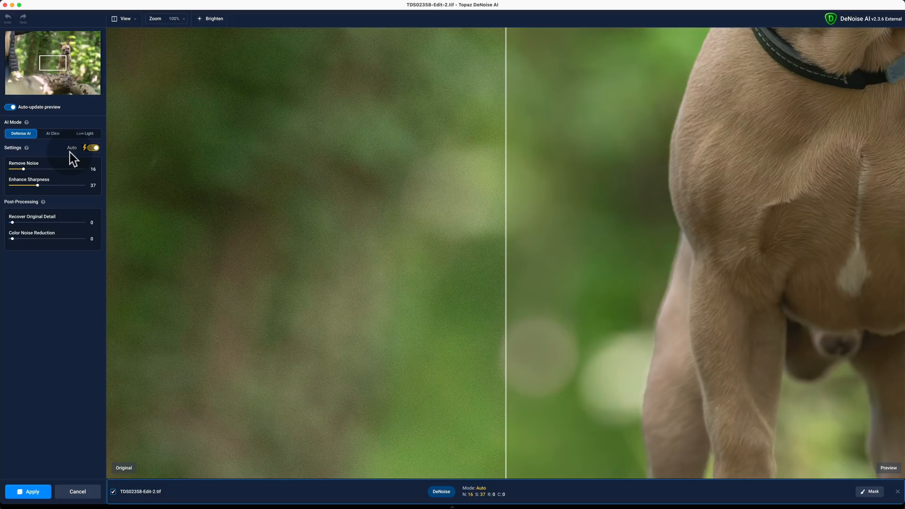
left_click_drag(485, 91, 357, 414)
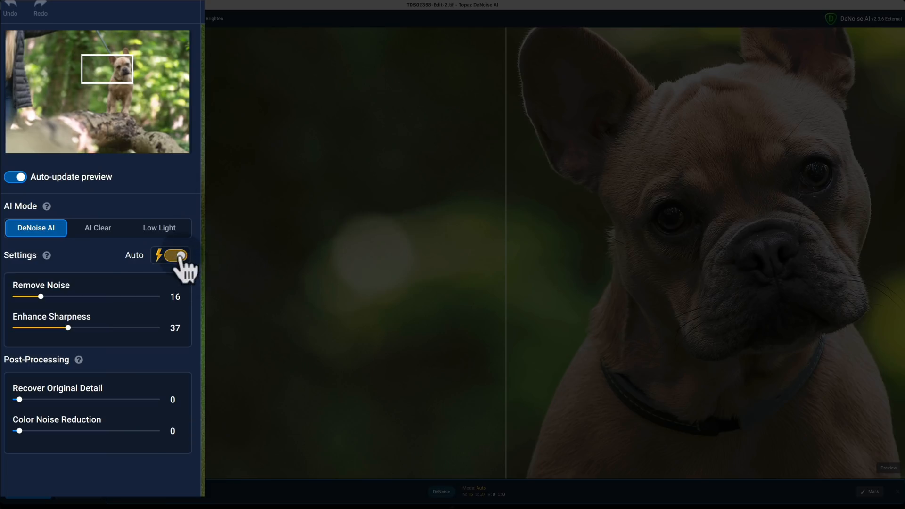
Turn off the Auto settings, and set Remove Noise to 4 and Enhance Sharpness to 5.
left_click(95, 147)
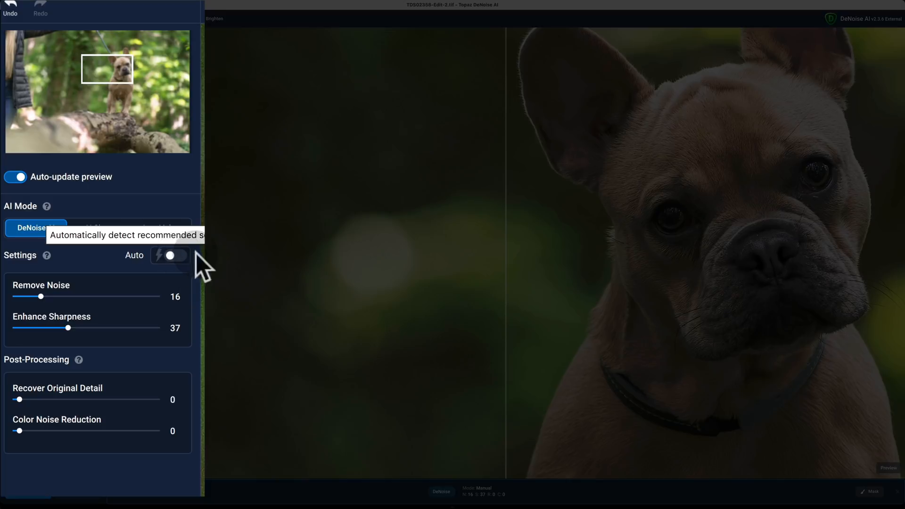
left_click(19, 296)
left_click_drag(19, 297, 24, 296)
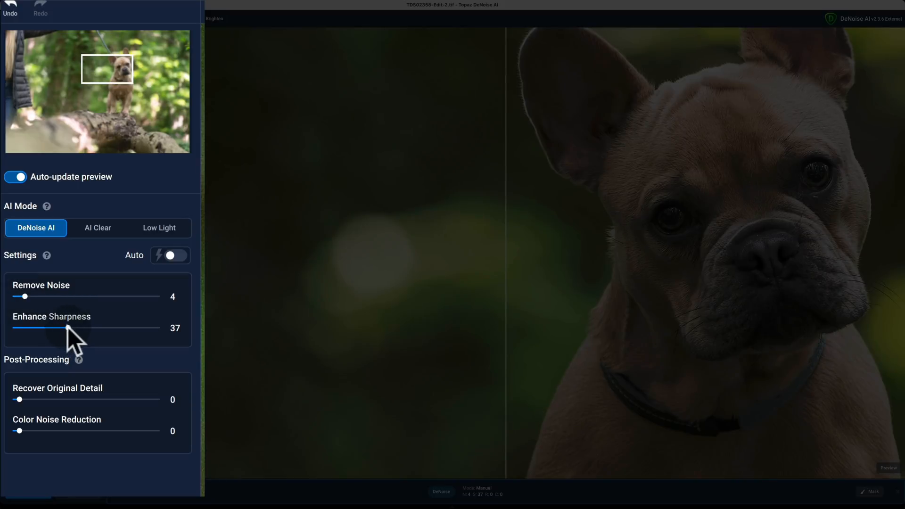
left_click_drag(68, 327, 24, 327)
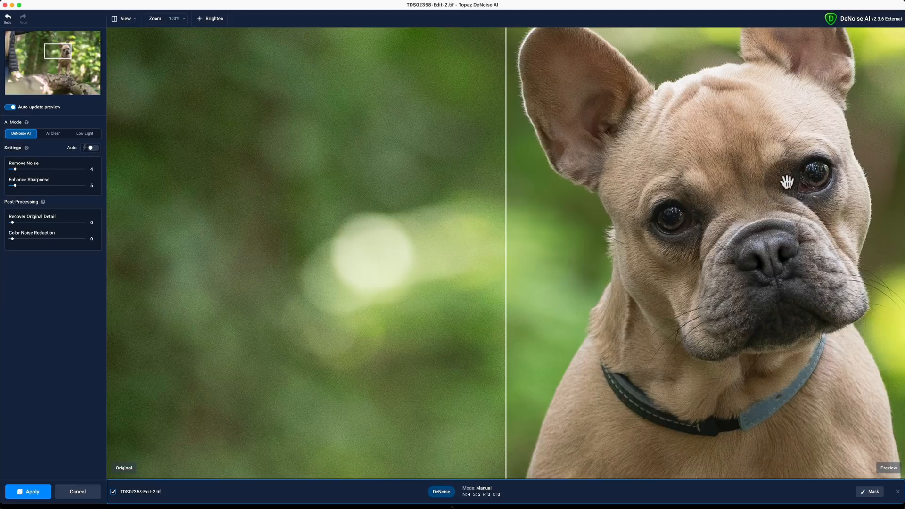
Compare the original and the preview across the dog's face, and set Remove Noise to 8.
left_click_drag(785, 177, 406, 246)
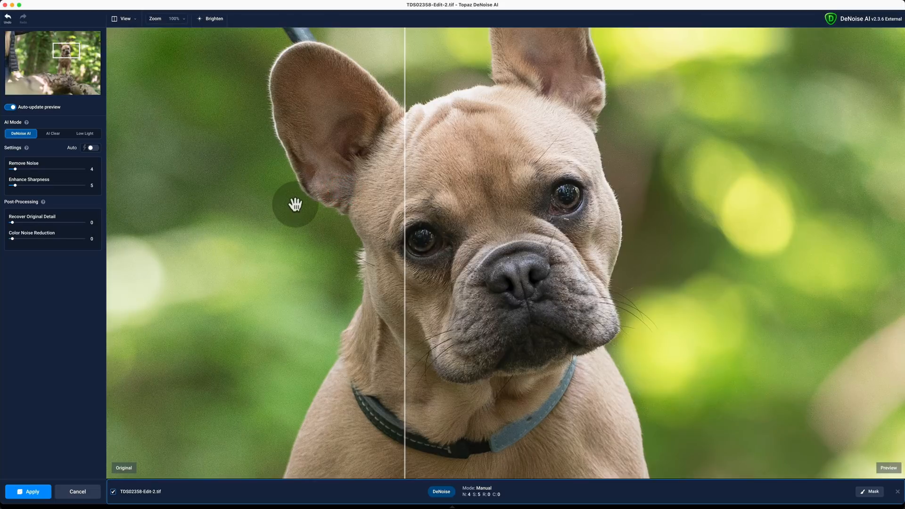
left_click_drag(405, 214, 515, 203)
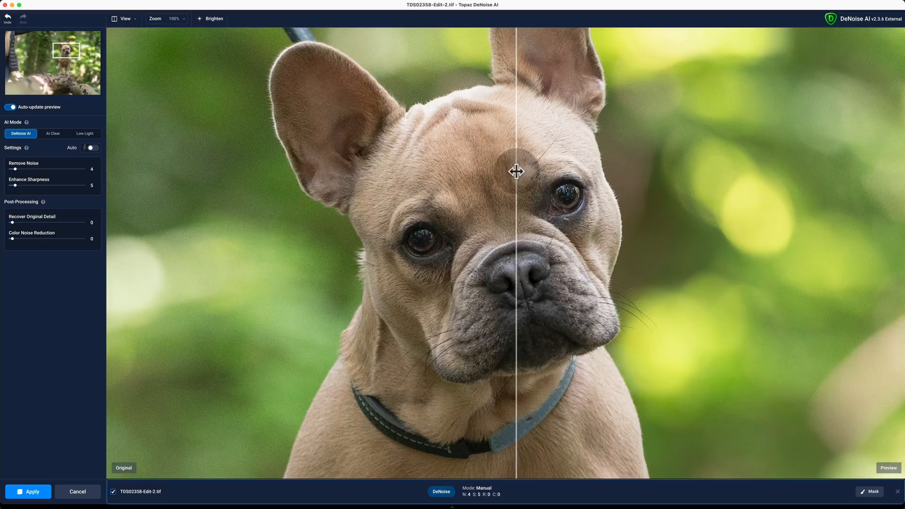
mouse_move(516, 170)
left_mouse_down()
mouse_move(751, 169)
mouse_move(499, 168)
mouse_move(759, 174)
mouse_move(460, 181)
mouse_move(505, 179)
left_mouse_up()
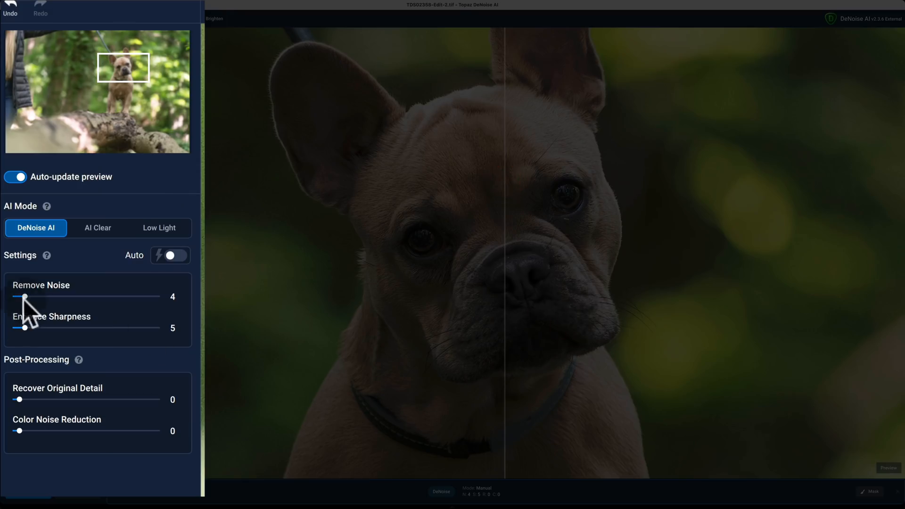
left_click_drag(24, 297, 27, 297)
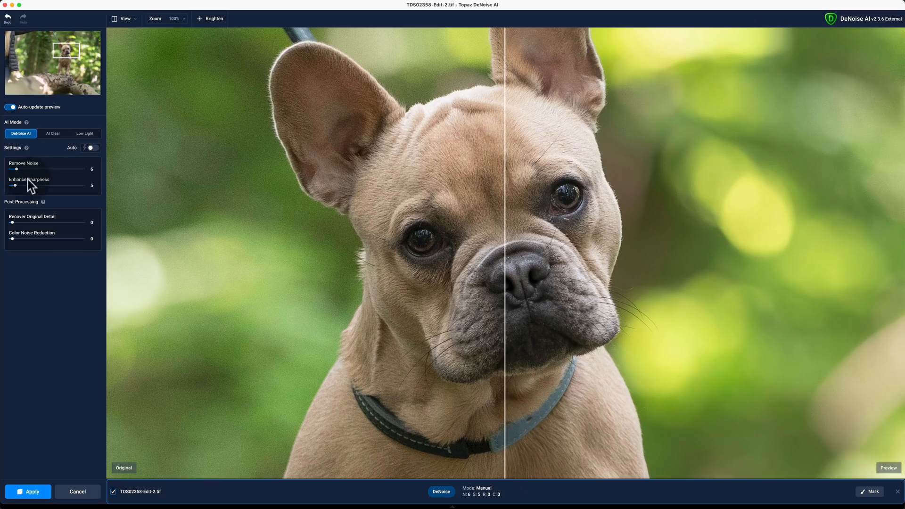
left_click_drag(17, 168, 17, 168)
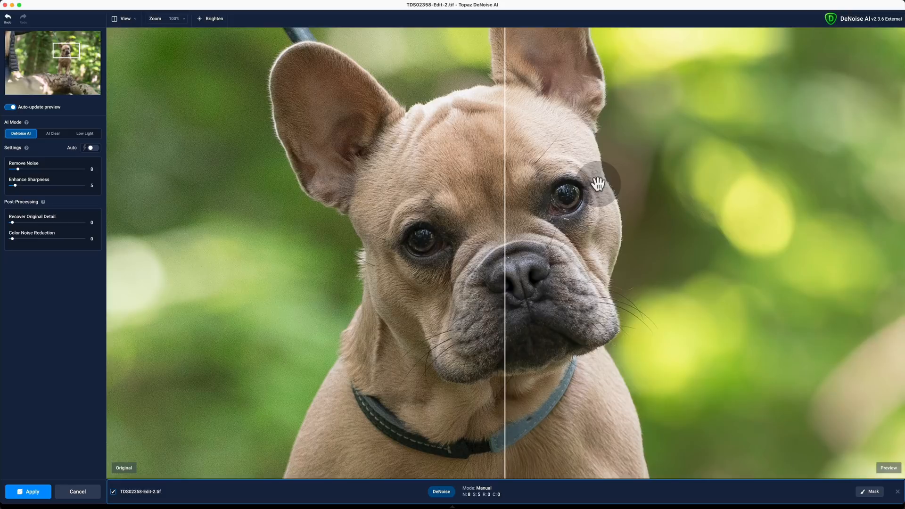
Examine the denoised preview around the dog's head, chest and legs and along the log.
left_click_drag(665, 120, 669, 320)
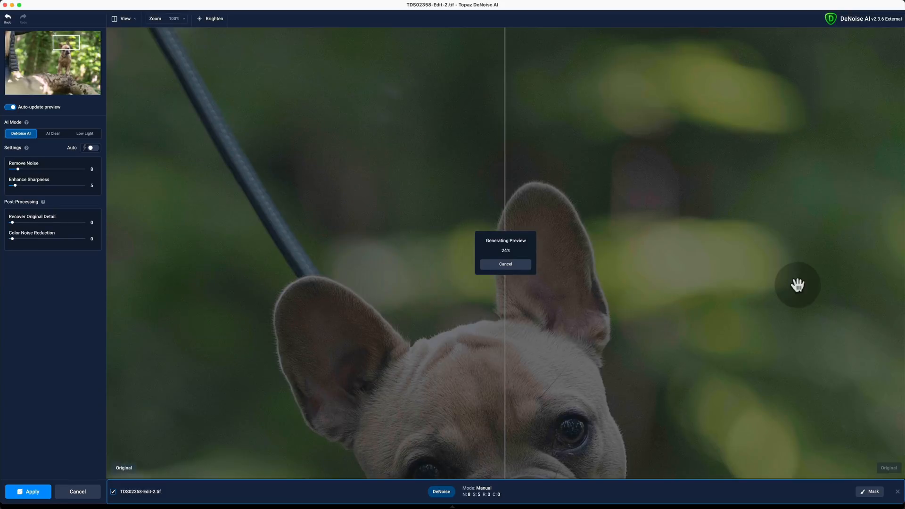
left_click_drag(796, 284, 642, 73)
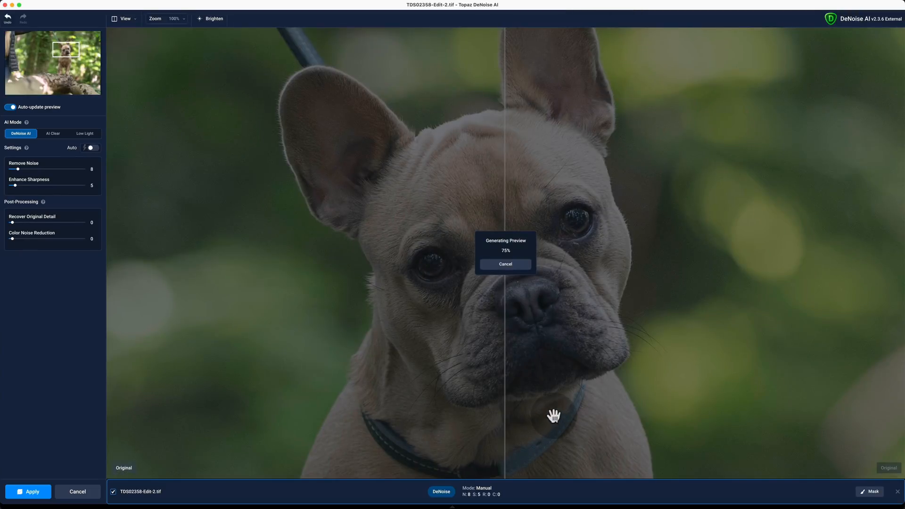
scroll(631, 379, "down", 10)
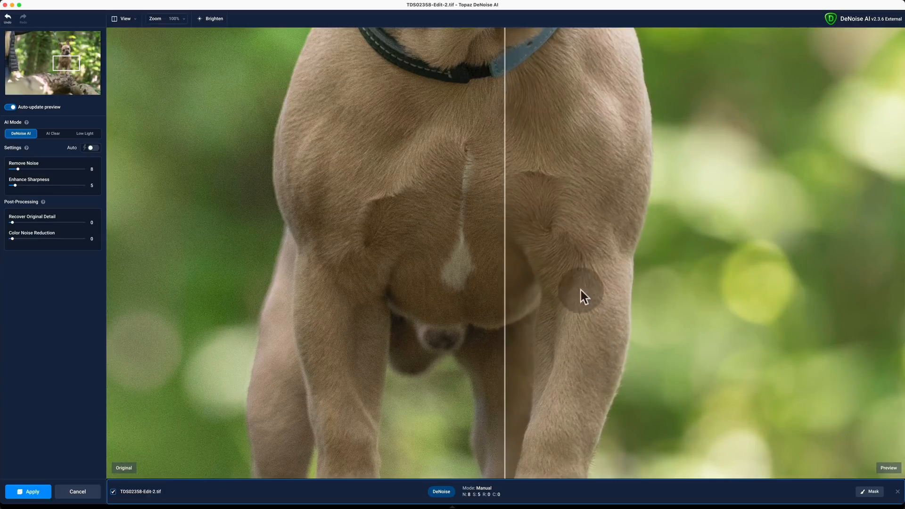
scroll(504, 256, "down", 5)
scroll(504, 256, "left", 8)
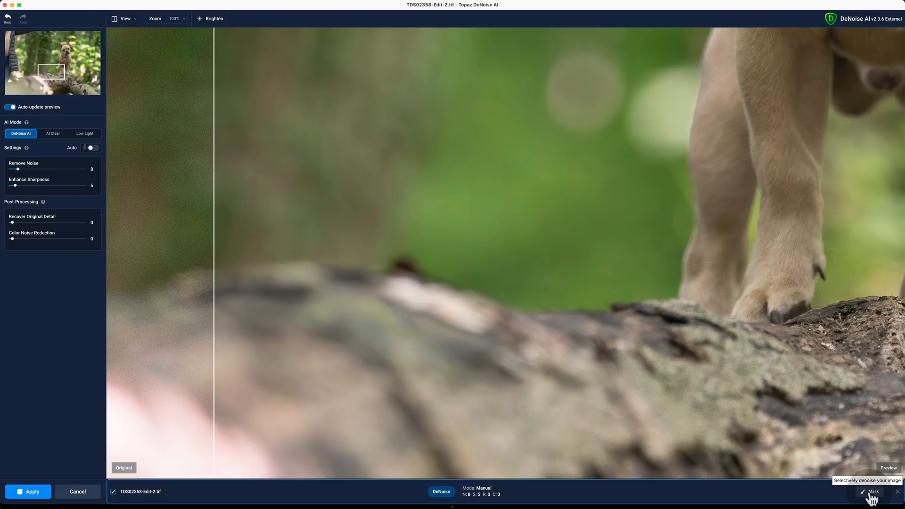
Start a selective denoise mask on the preview and set its brush to subtract from the mask.
left_click(870, 492)
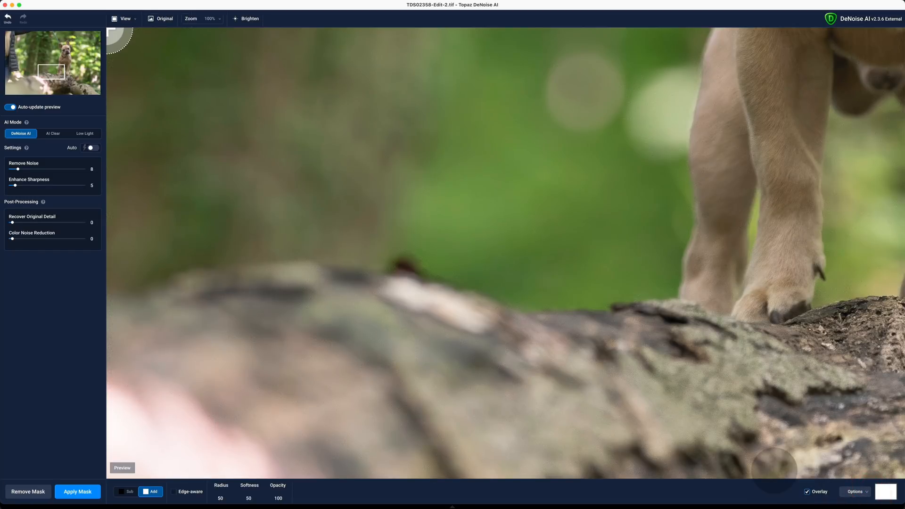
left_click(878, 495)
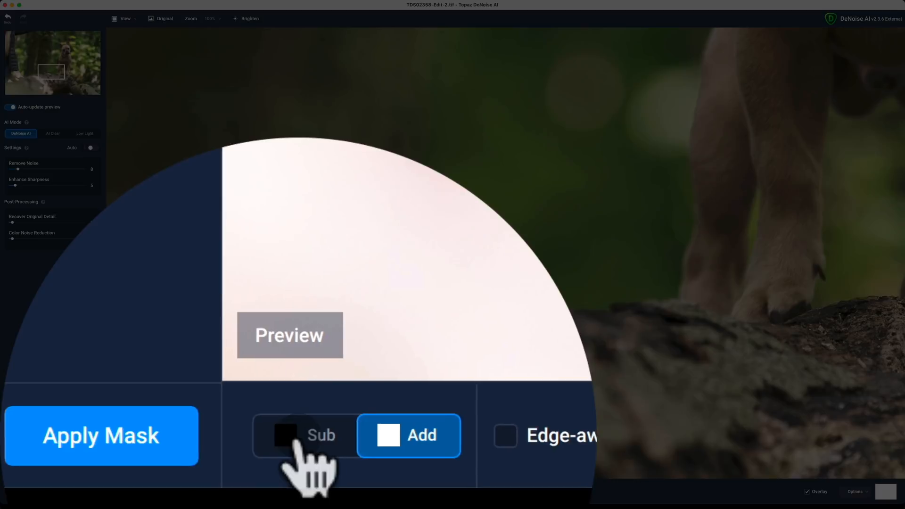
left_click(129, 493)
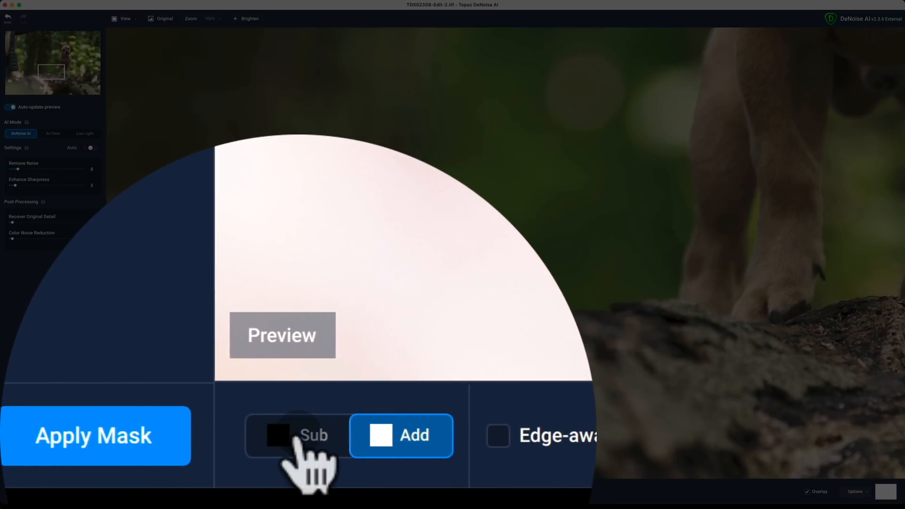
left_click(125, 491)
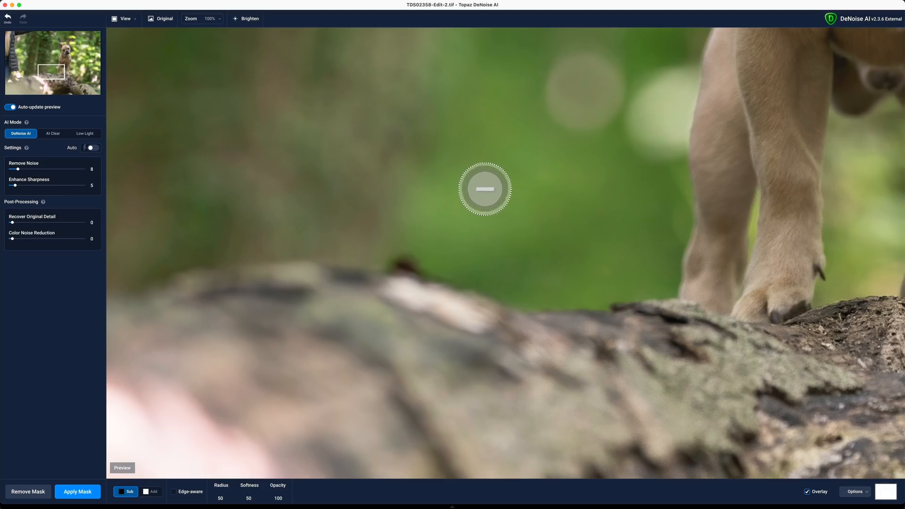
Set the mask brush to radius 199, softness 66 and opacity 51.
left_click(221, 488)
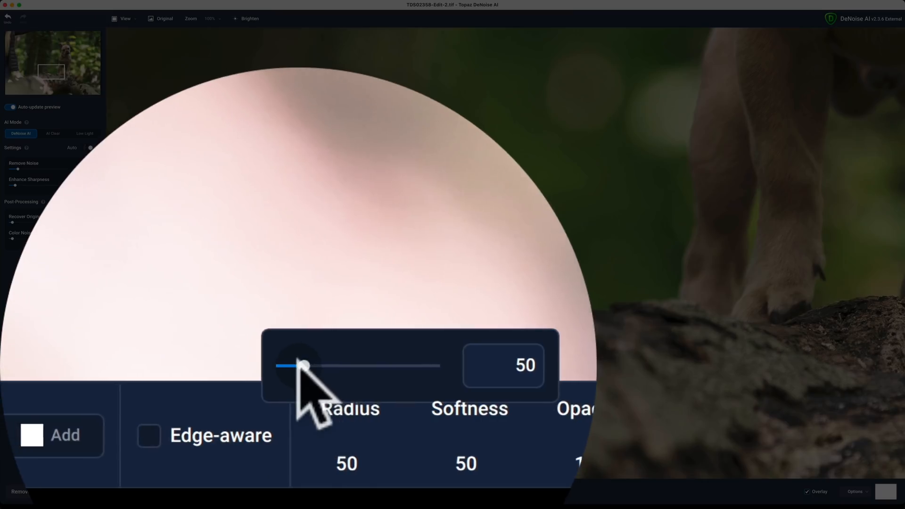
left_click_drag(211, 474, 218, 476)
left_click(242, 497)
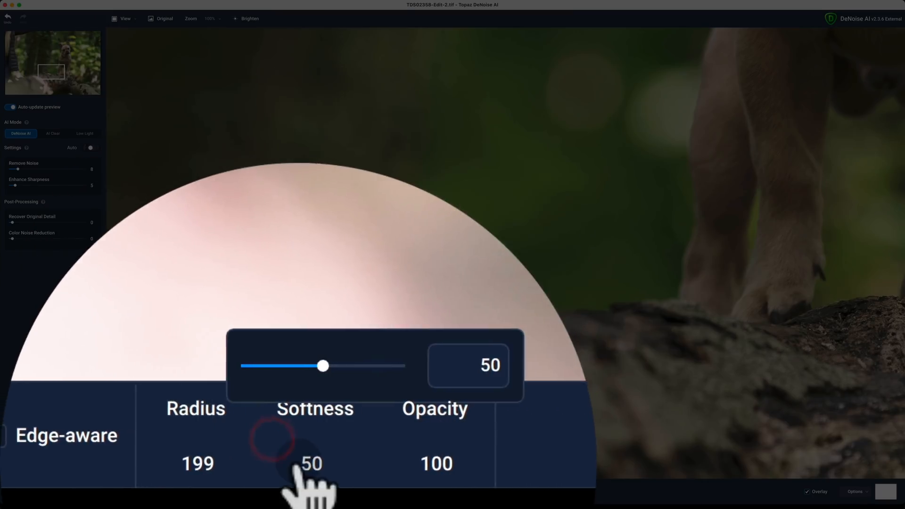
left_click_drag(292, 367, 297, 364)
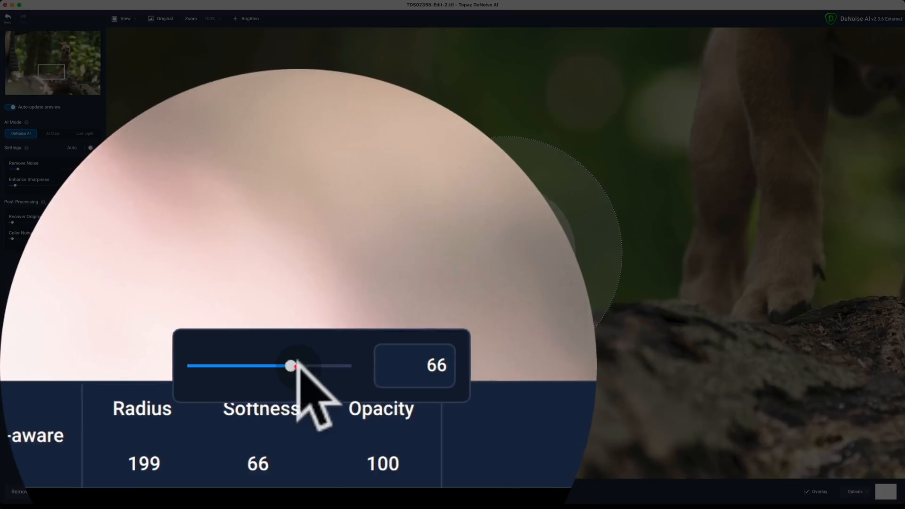
left_click(377, 436)
left_click_drag(297, 473, 279, 472)
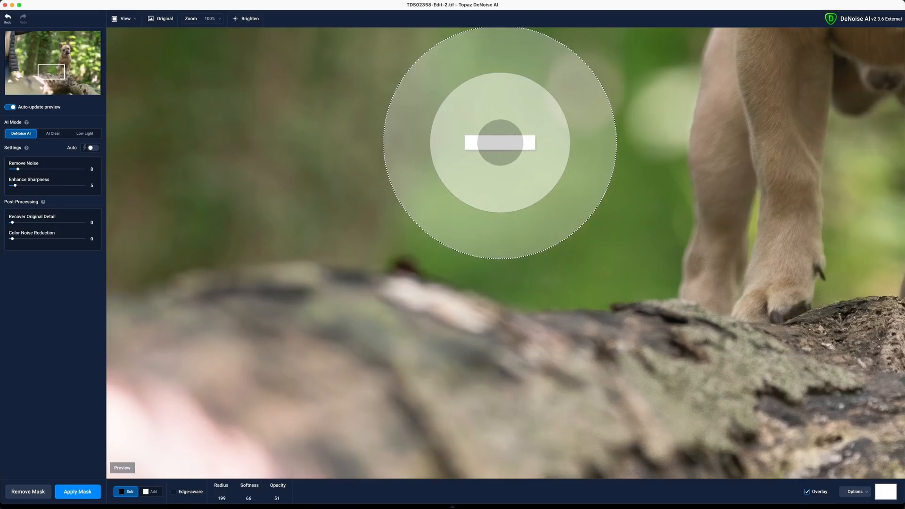
Subtract a patch of the blurred green background beside the dog's legs from the mask, and turn off the mask overlay.
mouse_move(500, 142)
left_mouse_down()
mouse_move(473, 121)
mouse_move(490, 126)
mouse_move(433, 113)
mouse_move(496, 100)
mouse_move(403, 142)
mouse_move(386, 107)
mouse_move(429, 162)
left_mouse_up()
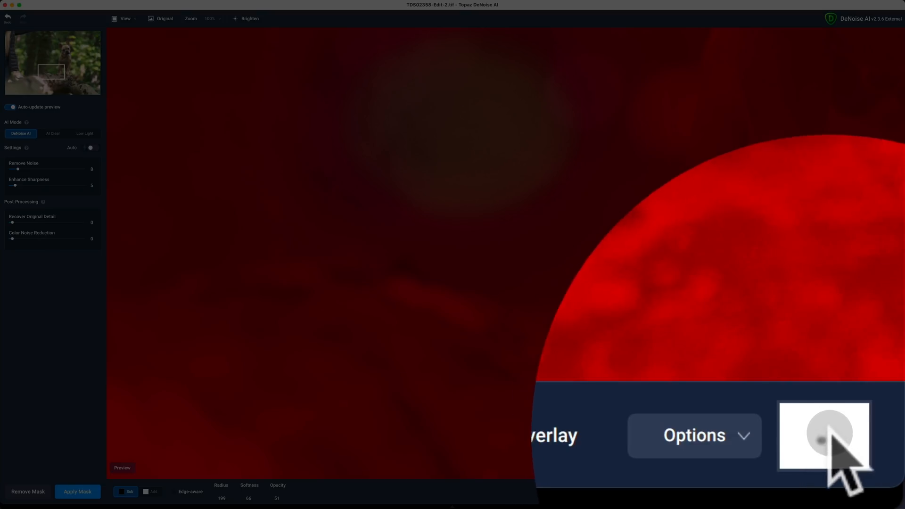
left_click(806, 492)
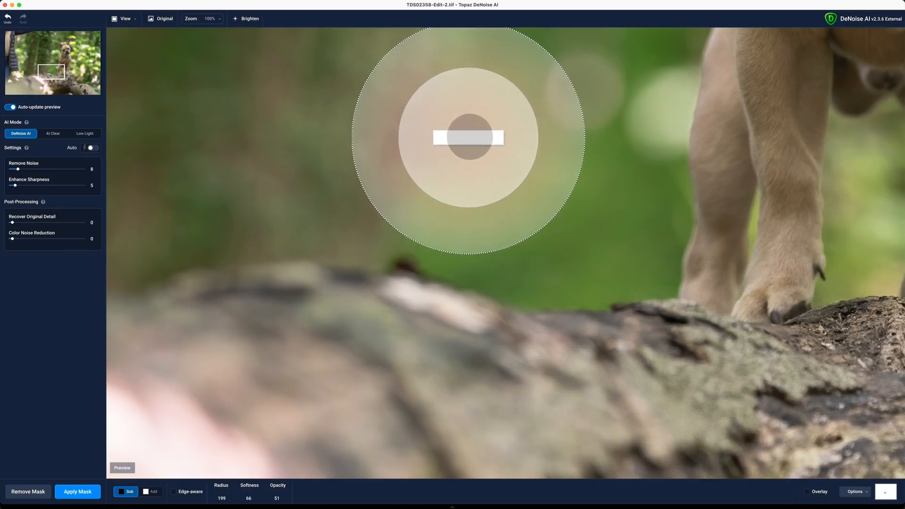
left_click(464, 134)
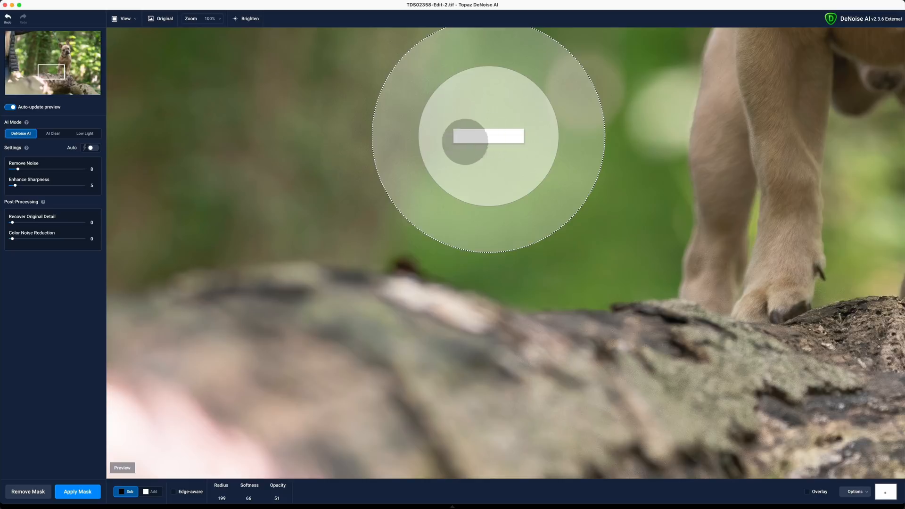
Set the brush to add at opacity 100, and paint the subtracted background patch back into the mask.
left_click(151, 492)
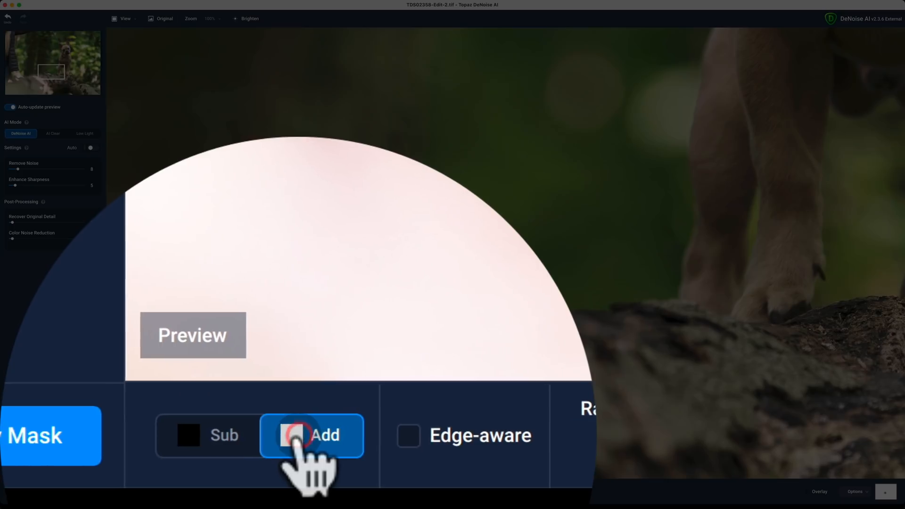
left_click(270, 497)
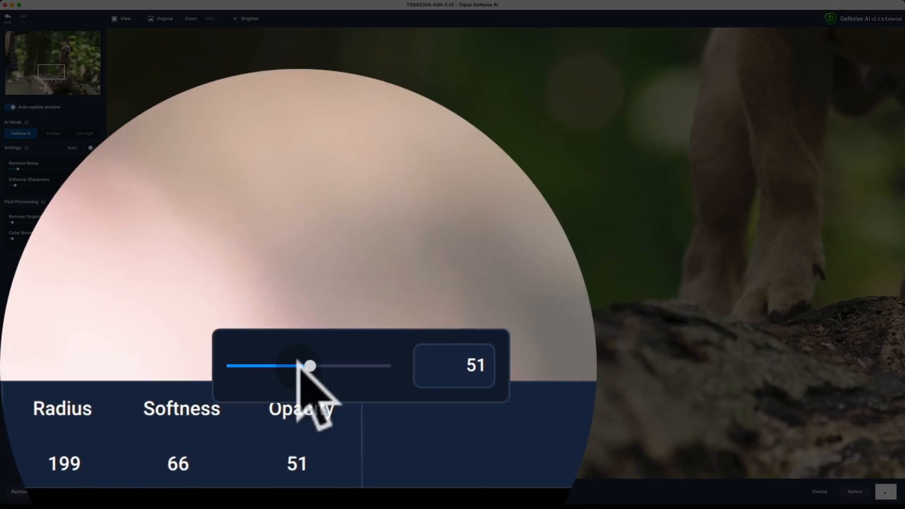
left_click_drag(282, 474, 304, 476)
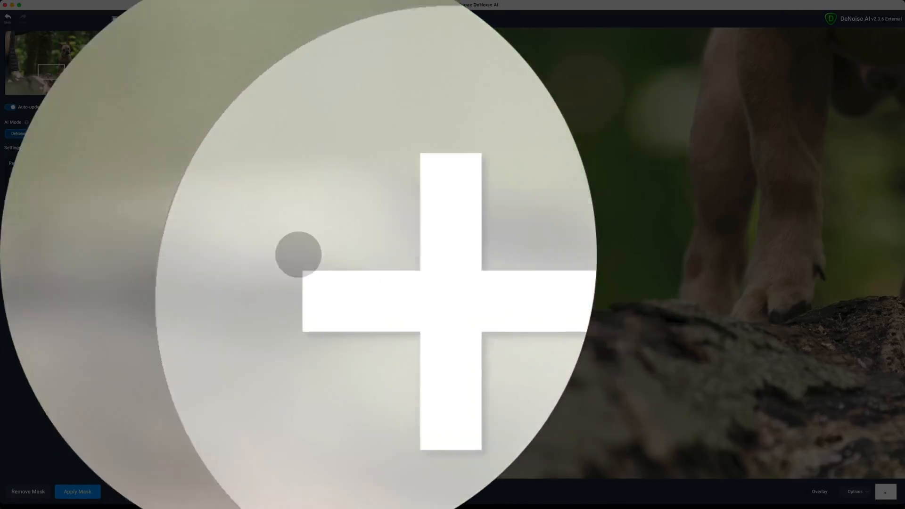
mouse_move(282, 264)
left_mouse_down()
mouse_move(414, 126)
mouse_move(525, 70)
mouse_move(423, 333)
left_mouse_up()
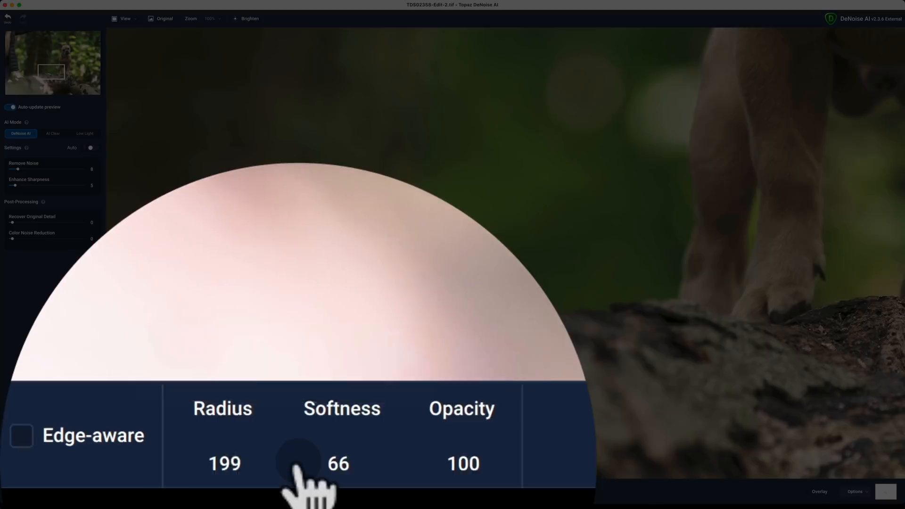
Return the brush to subtracting with softness 0, and remove a patch of the green background from the mask.
left_click(242, 498)
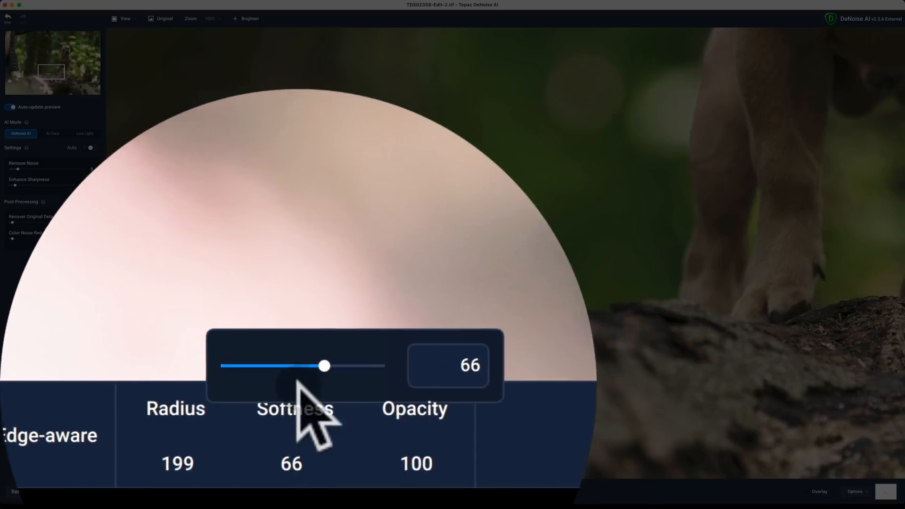
left_click_drag(249, 474, 225, 474)
left_click(221, 498)
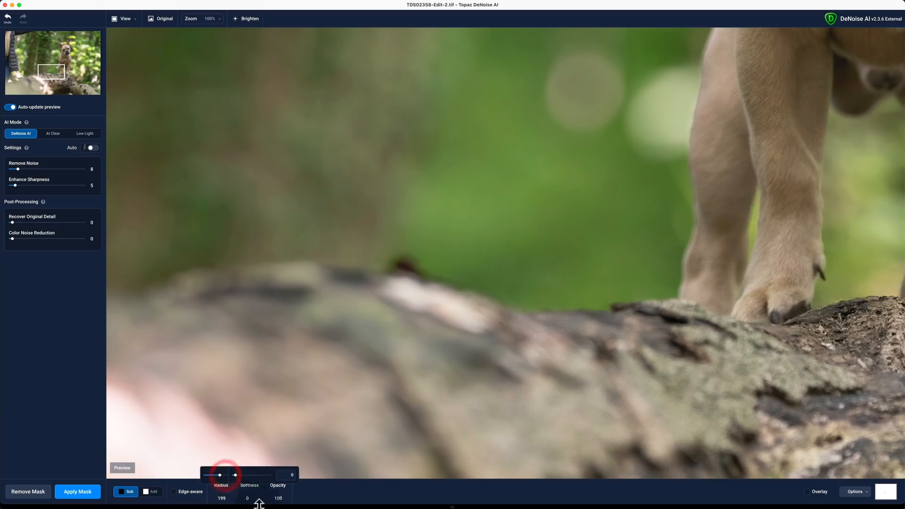
mouse_move(520, 101)
left_mouse_down()
mouse_move(483, 96)
mouse_move(446, 112)
mouse_move(513, 132)
mouse_move(530, 94)
mouse_move(450, 99)
mouse_move(482, 147)
mouse_move(532, 98)
mouse_move(458, 102)
mouse_move(463, 129)
left_mouse_up()
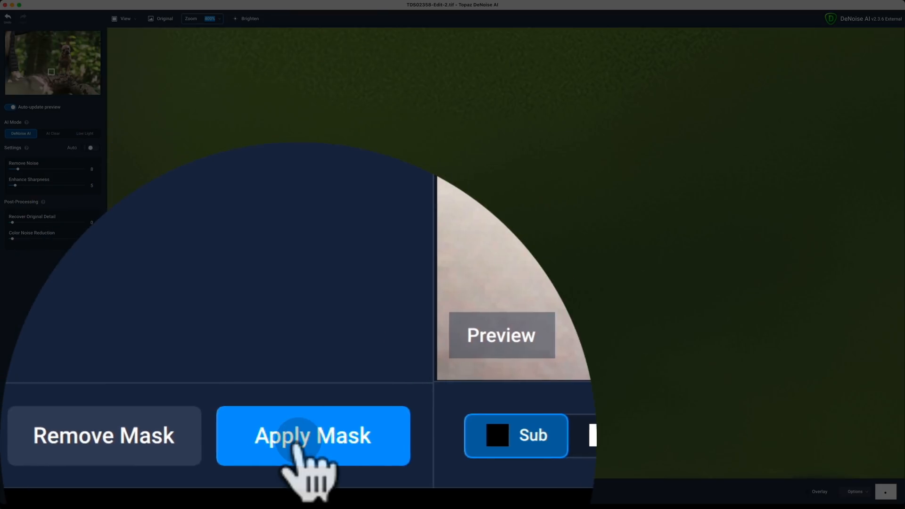
Apply the mask, and process the photo with the denoise settings to return it to Lightroom Classic.
left_click(76, 492)
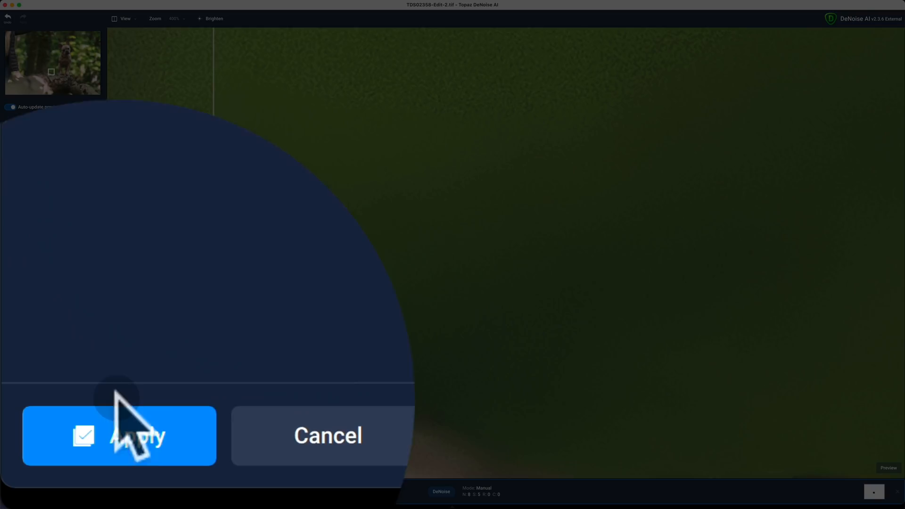
left_click(26, 493)
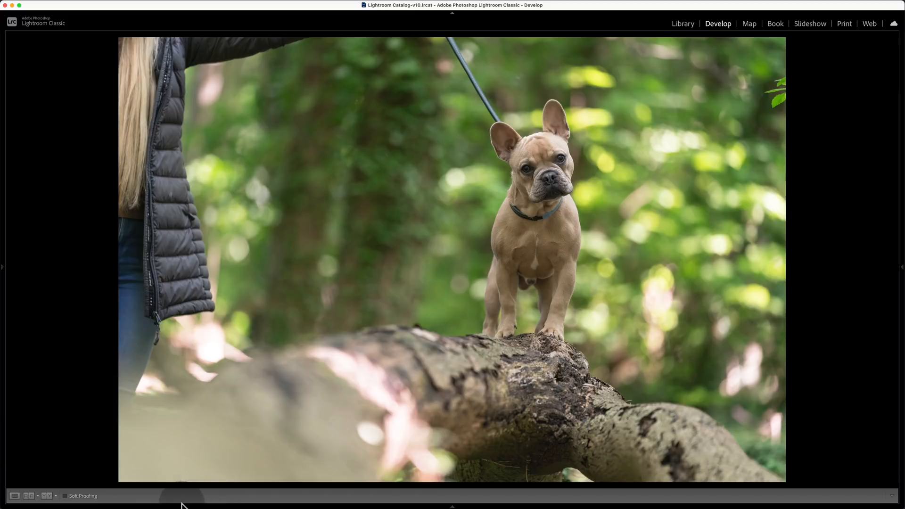
Give the denoised copy, the first photo in the filmstrip, a Green color label and reselect it.
left_click(181, 502)
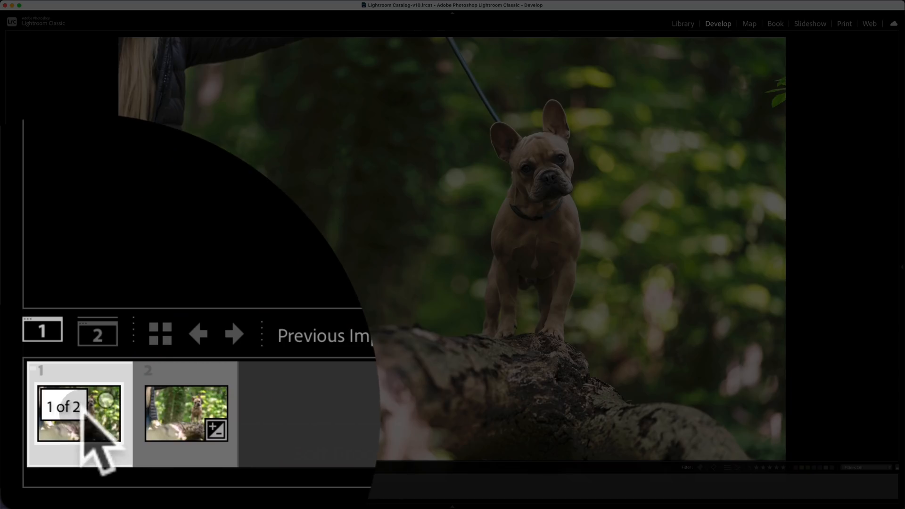
right_click(72, 433)
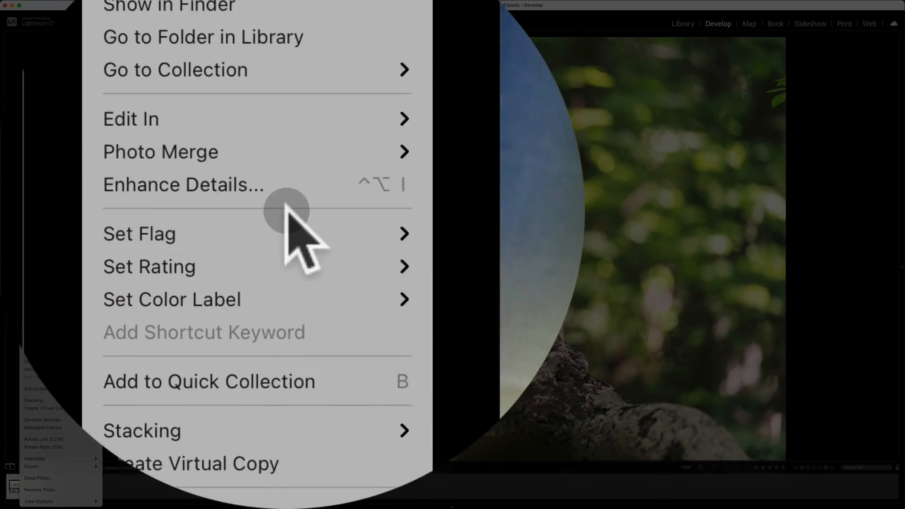
mouse_move(71, 368)
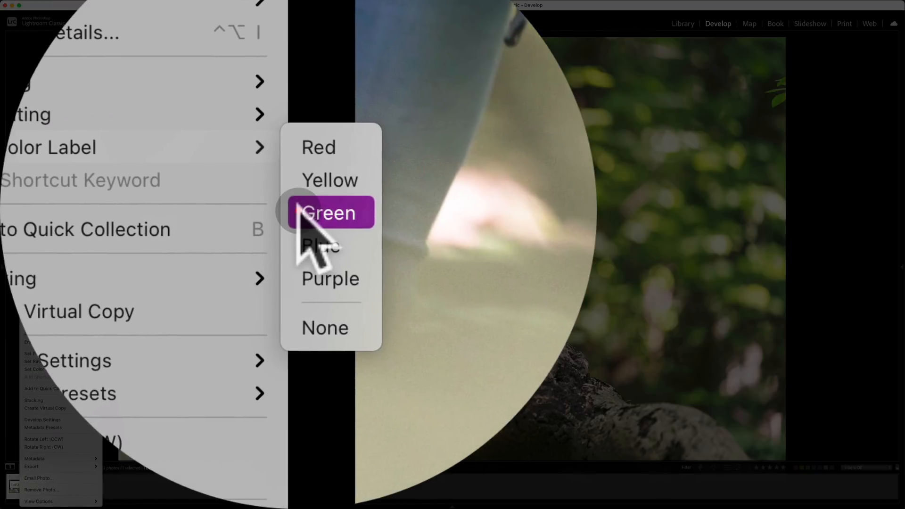
left_click(106, 384)
left_click(47, 498)
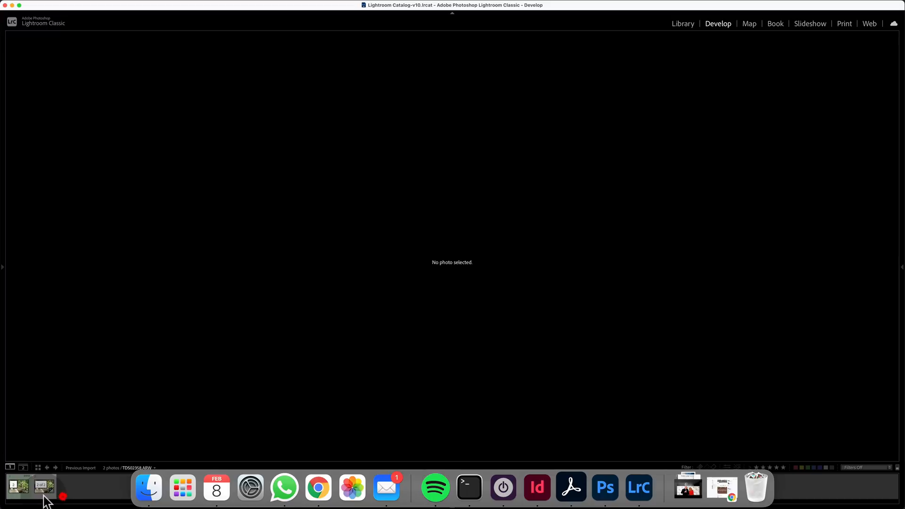
left_click(23, 496)
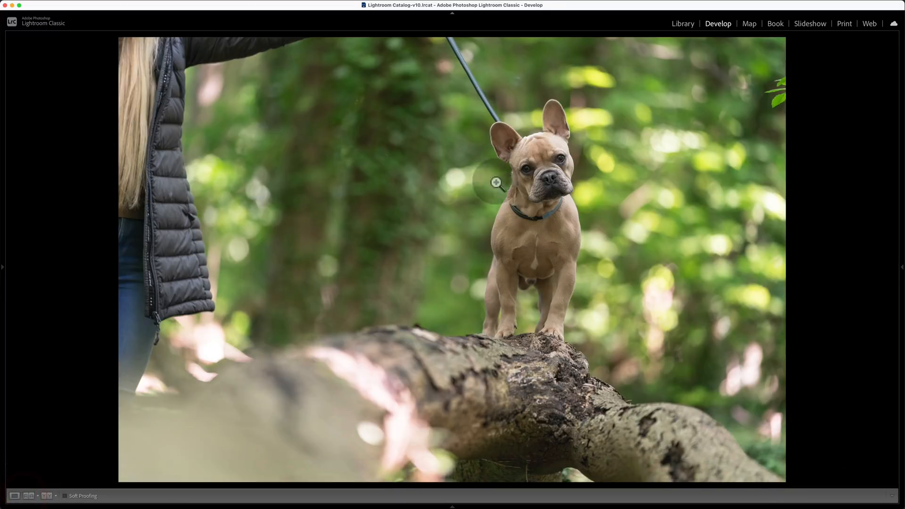
Examine the denoised photo close up around the dog's head, chest and legs and the masked green background.
left_click(528, 160)
left_click_drag(533, 301, 795, 234)
left_click_drag(306, 237, 354, 338)
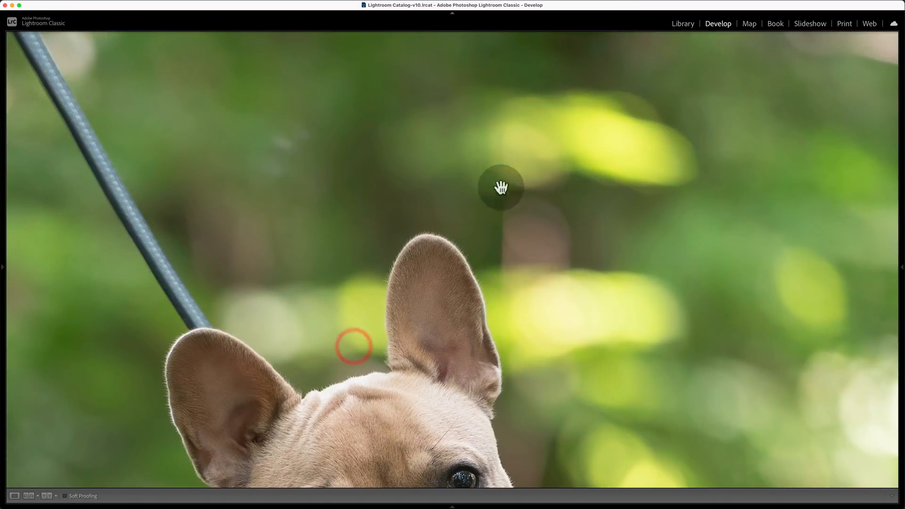
left_click_drag(406, 423, 669, 5)
left_click_drag(419, 101, 556, 172)
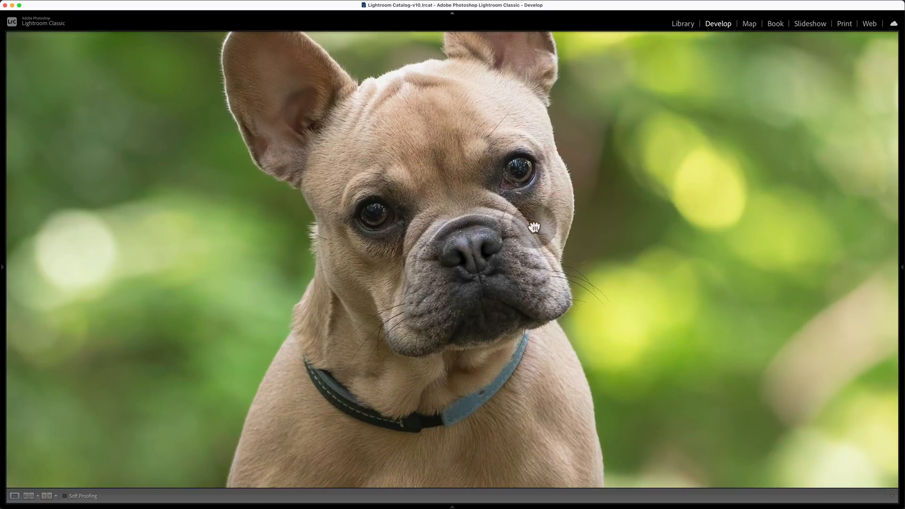
left_click_drag(534, 228, 554, 46)
left_click_drag(318, 338, 705, 137)
left_click_drag(444, 287, 442, 267)
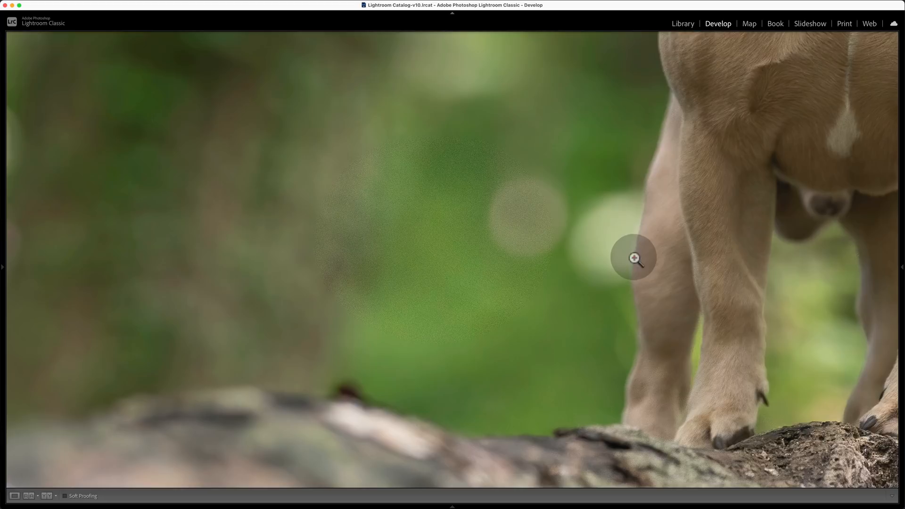
left_click(633, 256)
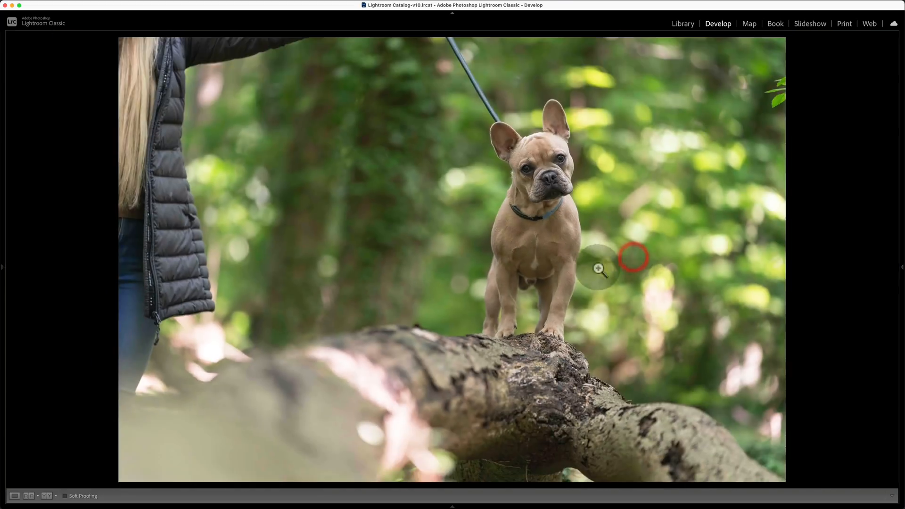